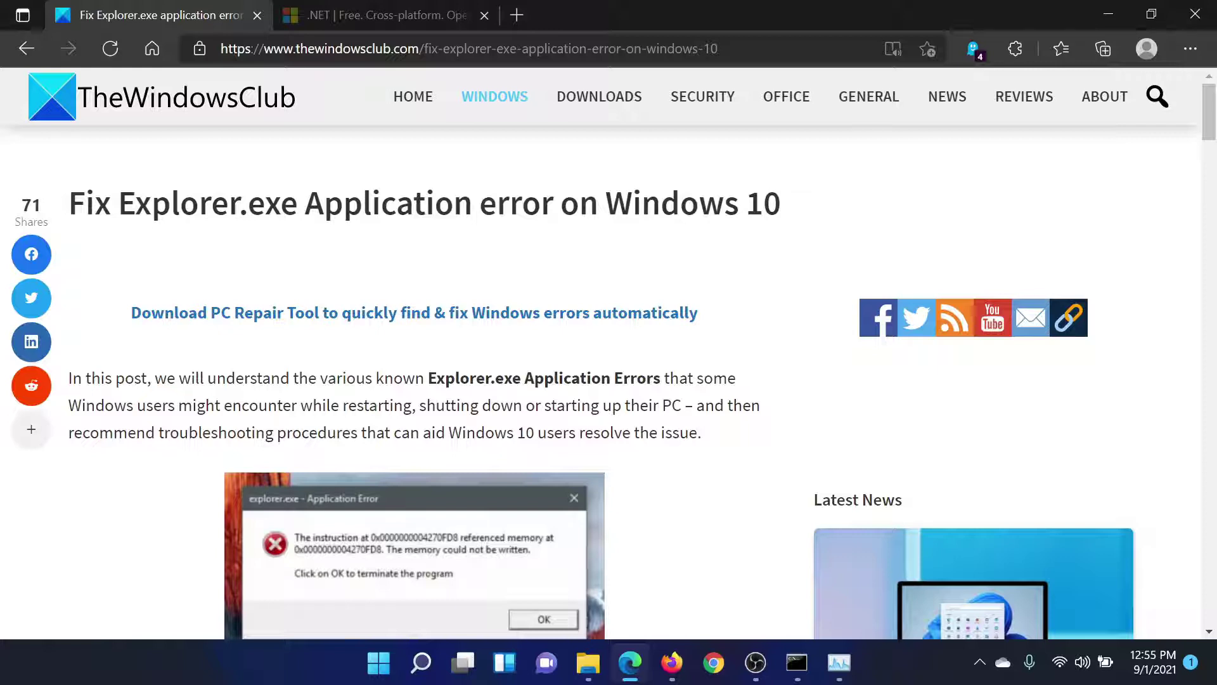
scroll(331, 294, down, 3)
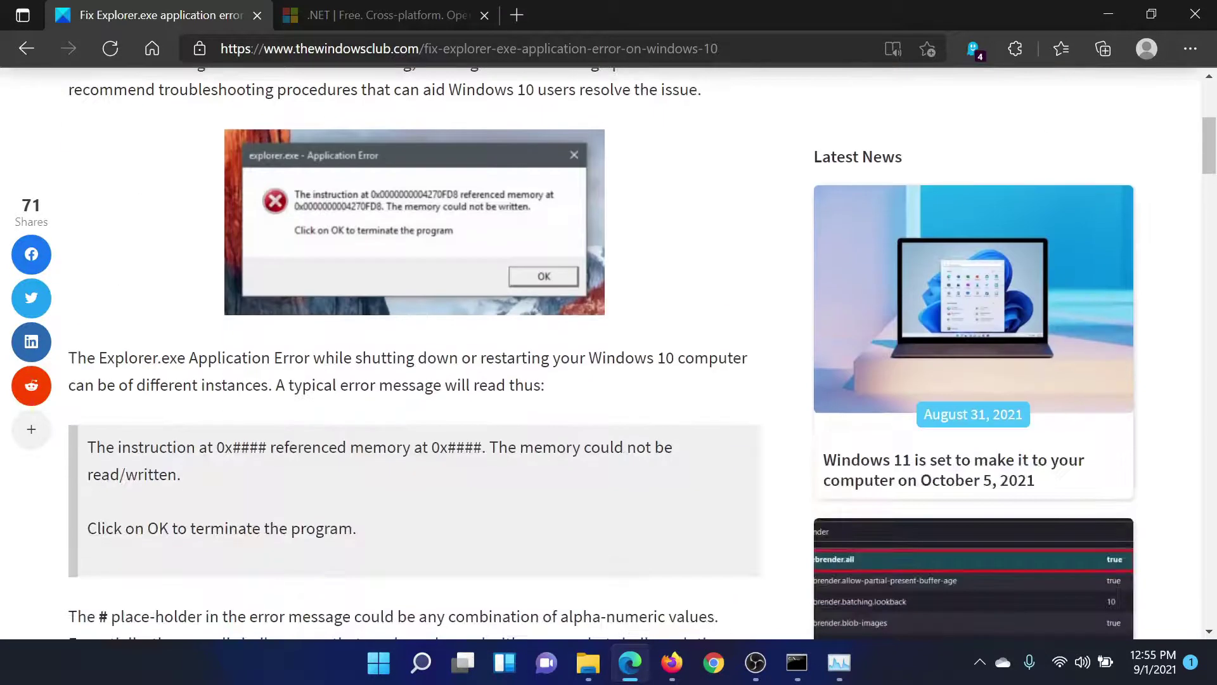
scroll(314, 434, down, 3)
scroll(314, 434, down, 3)
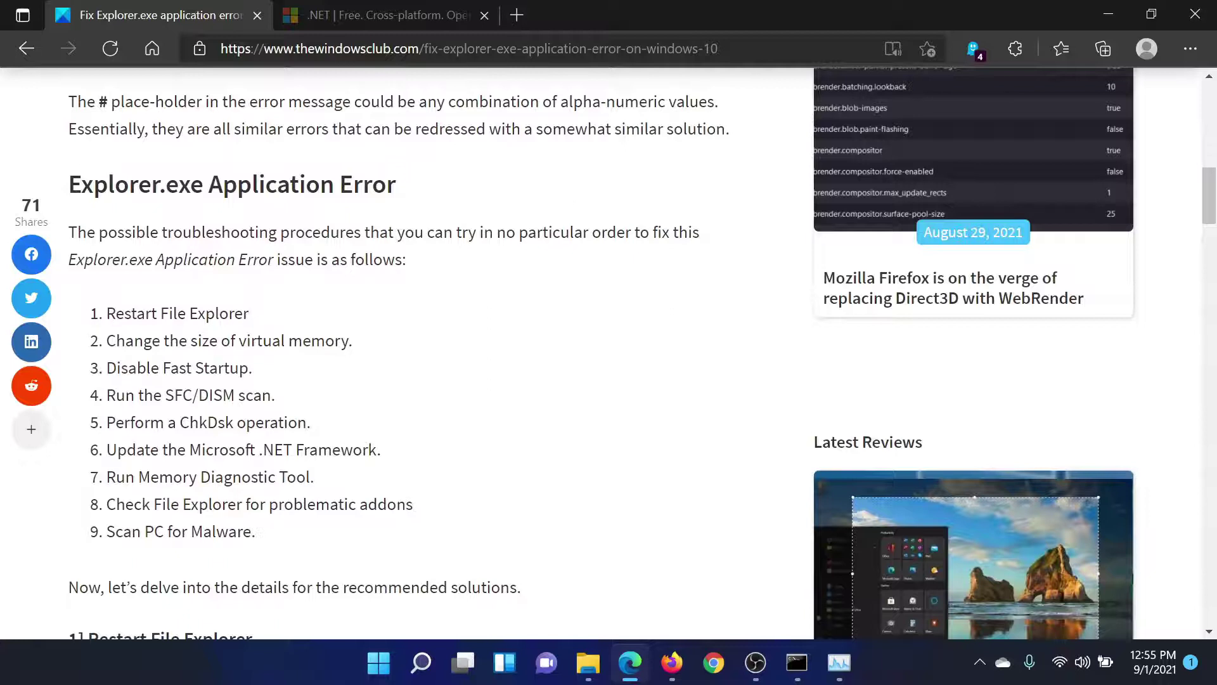
Highlight the 'Restart File Explorer' fix in the article's list, then clear the highlight.
drag(106, 313, 276, 322)
click(336, 498)
Open Task Manager by searching 'task ma' and restart the Windows Explorer process.
click(423, 663)
text(t)
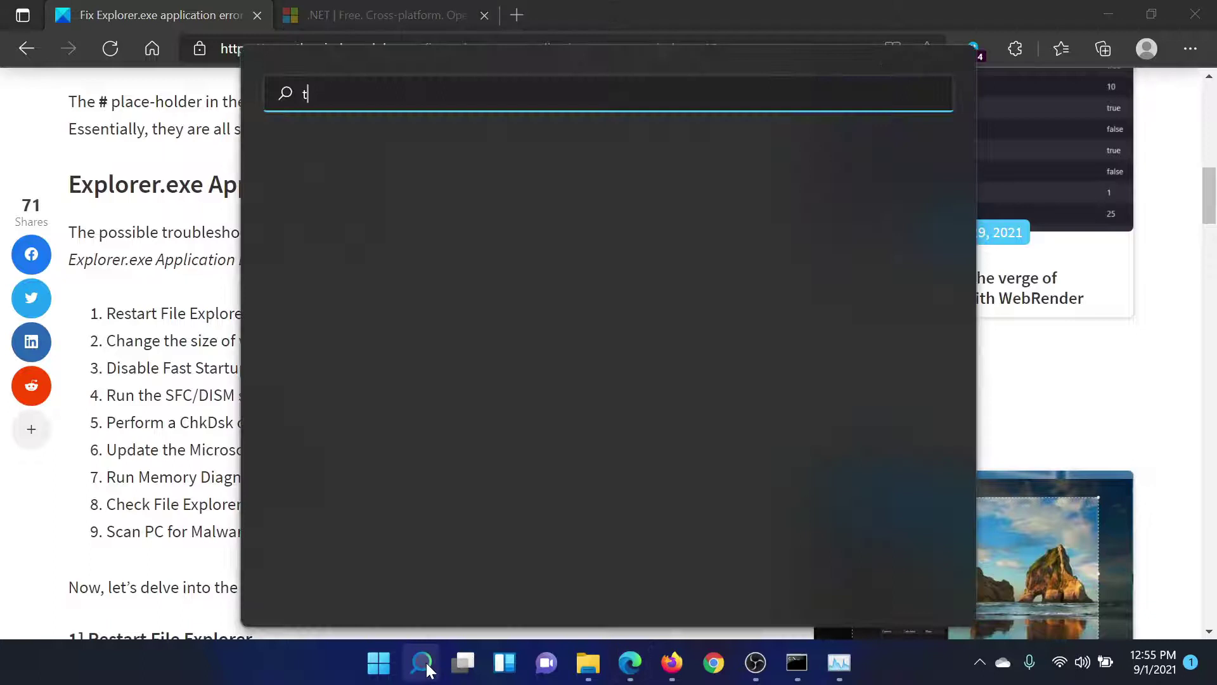
text(ask ma)
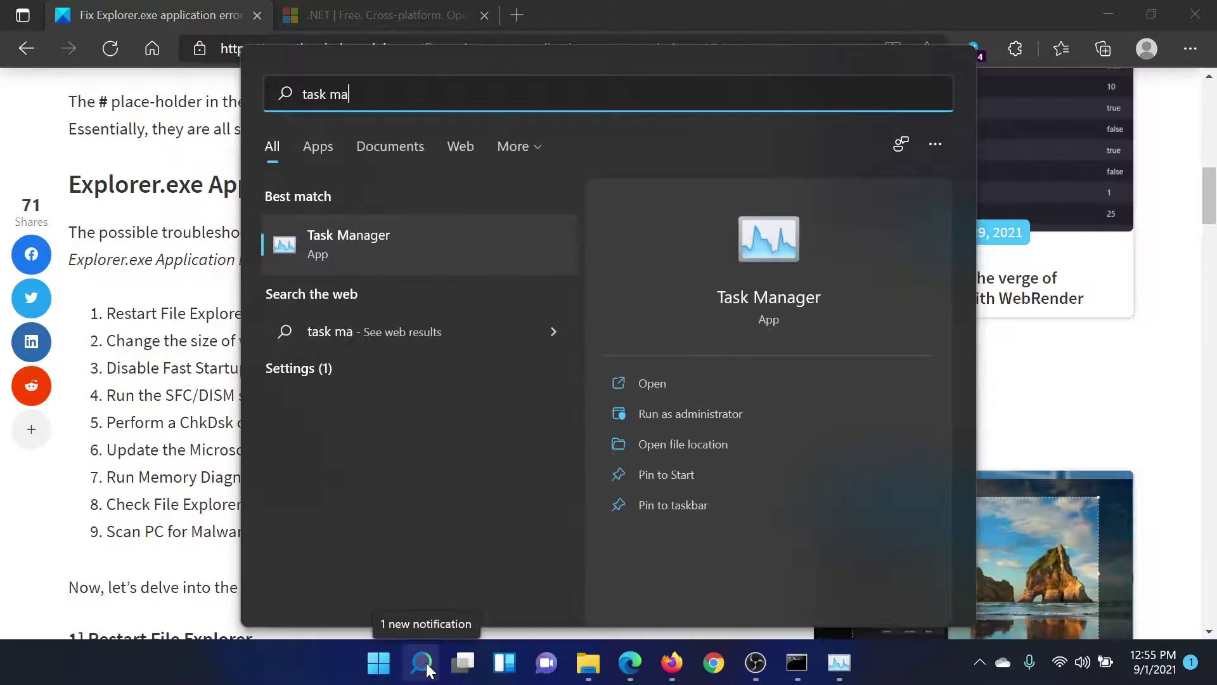
click(387, 241)
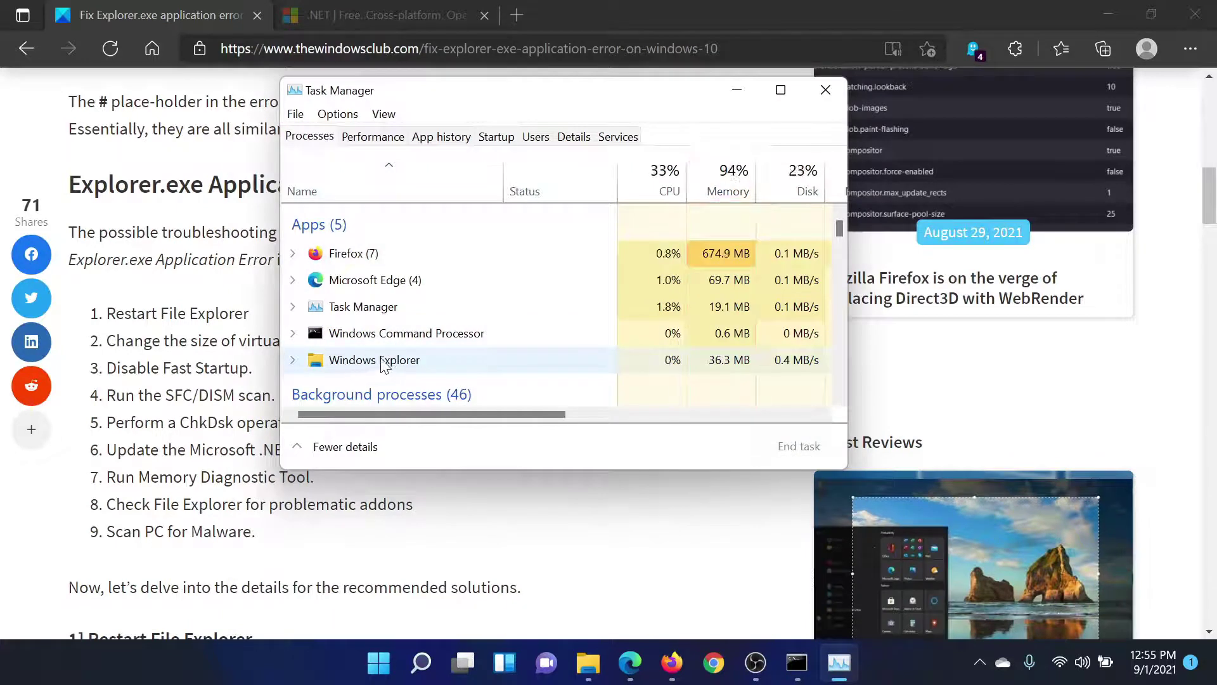
right_click(385, 365)
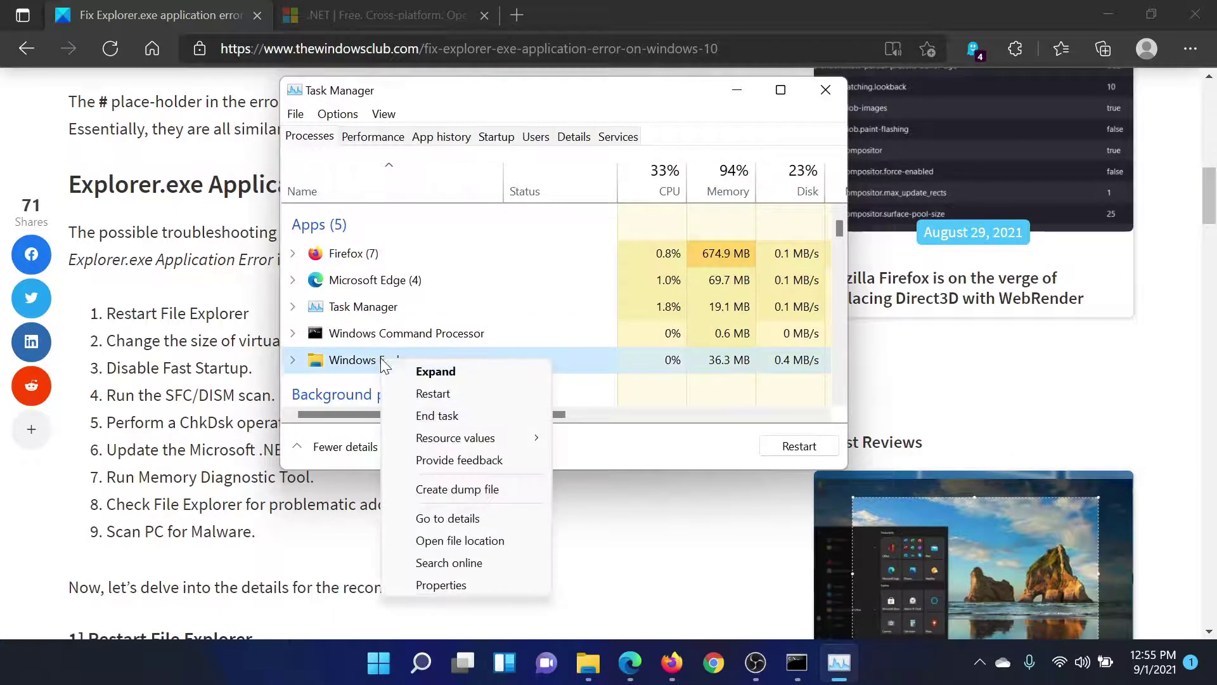
click(433, 394)
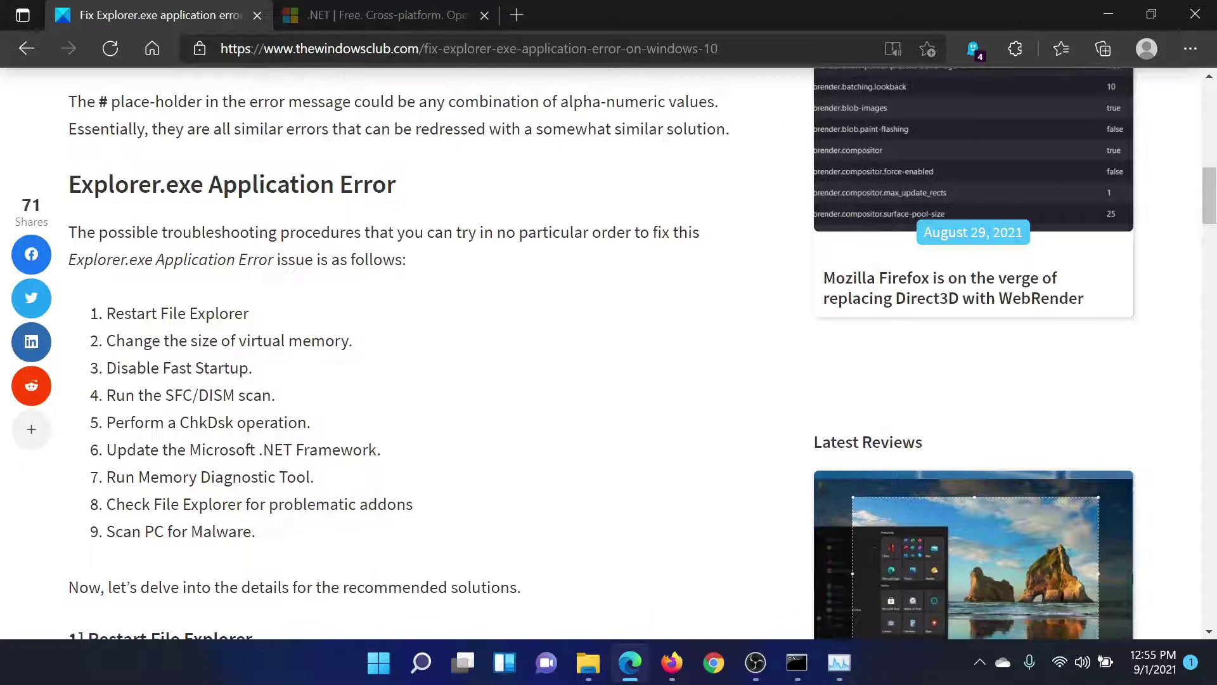
Highlight the 'Change the size of virtual memory' fix in the list, then clear the selection.
drag(107, 341, 371, 348)
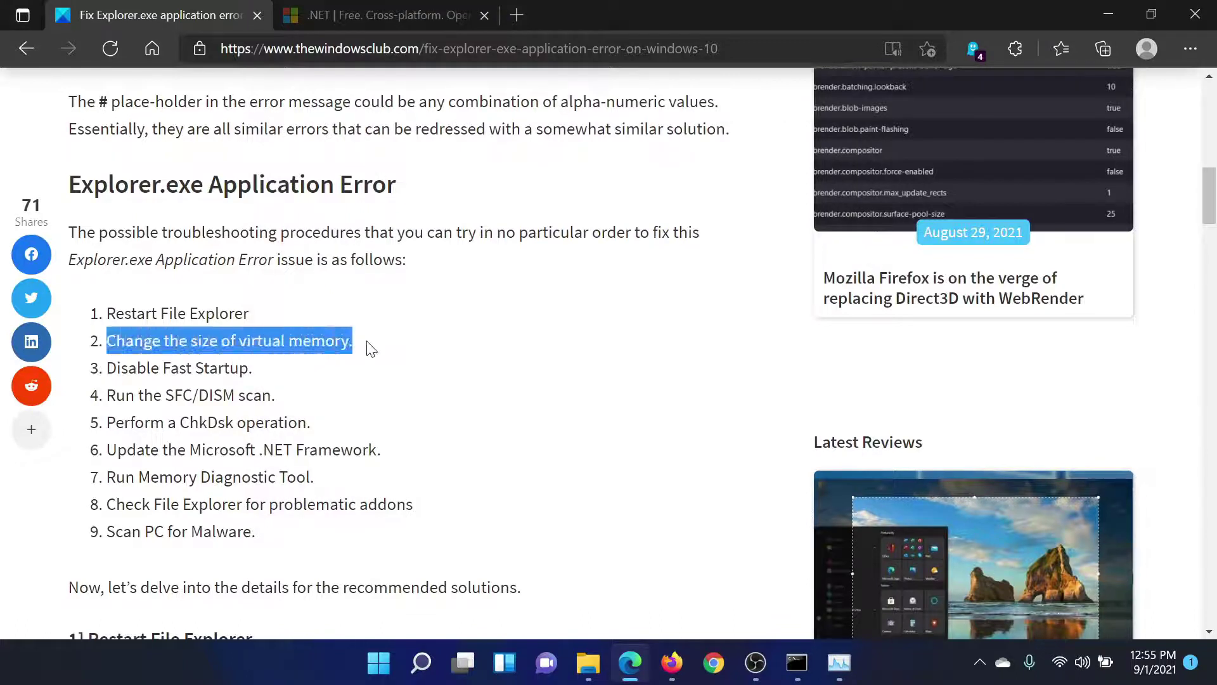
click(369, 369)
scroll(371, 380, down, 10)
scroll(371, 399, down, 5)
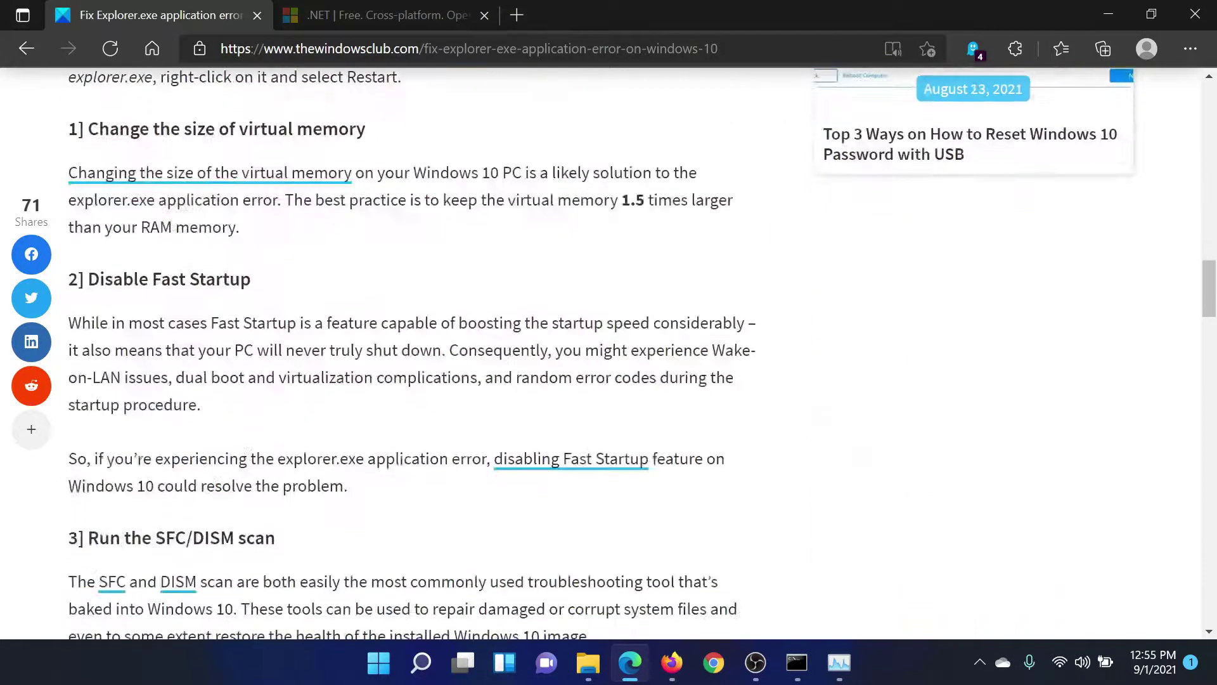
scroll(371, 402, up, 1)
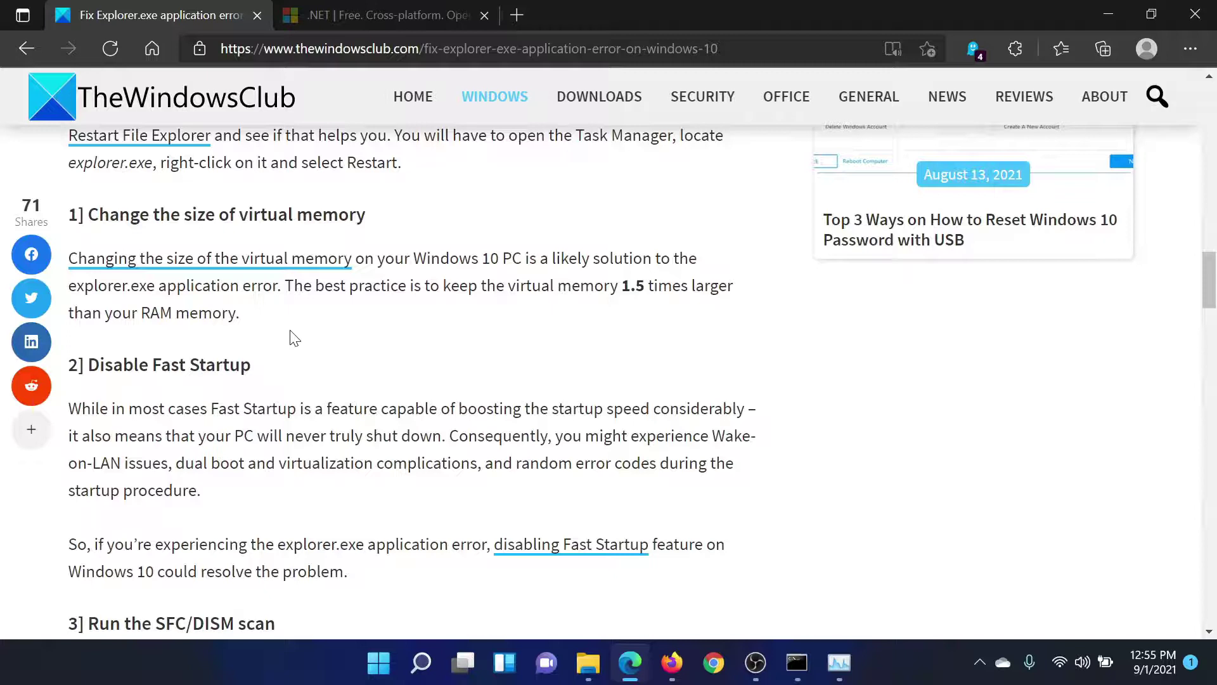
click(421, 662)
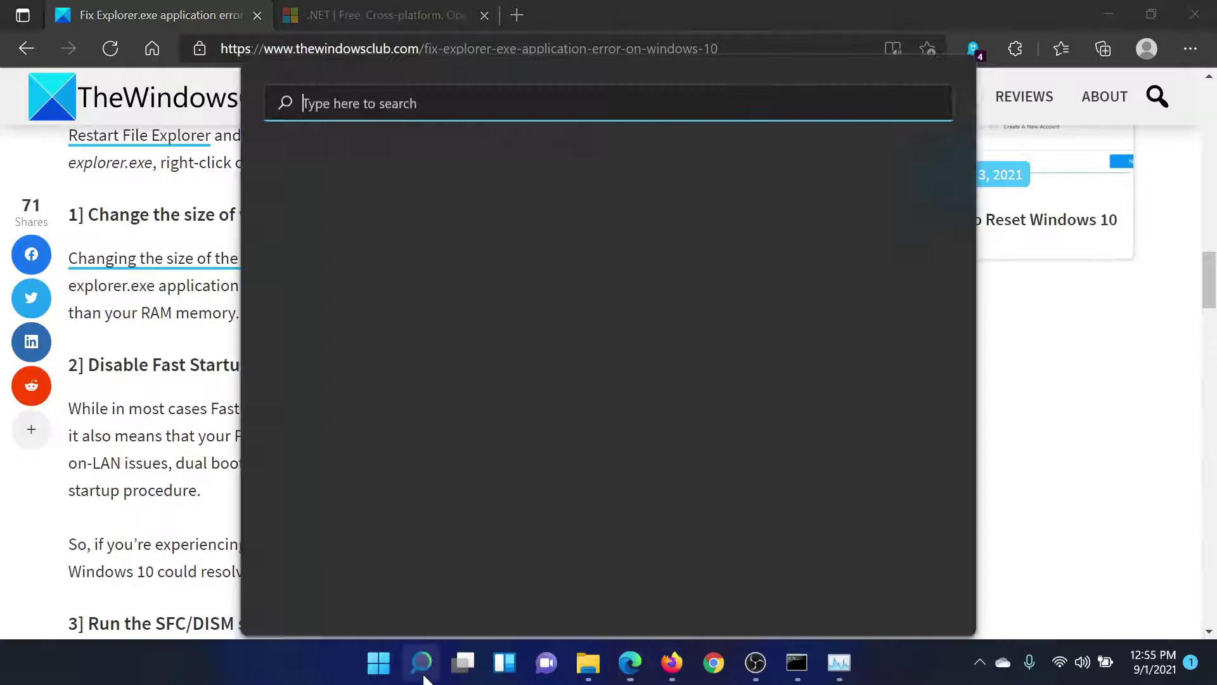
text(perf)
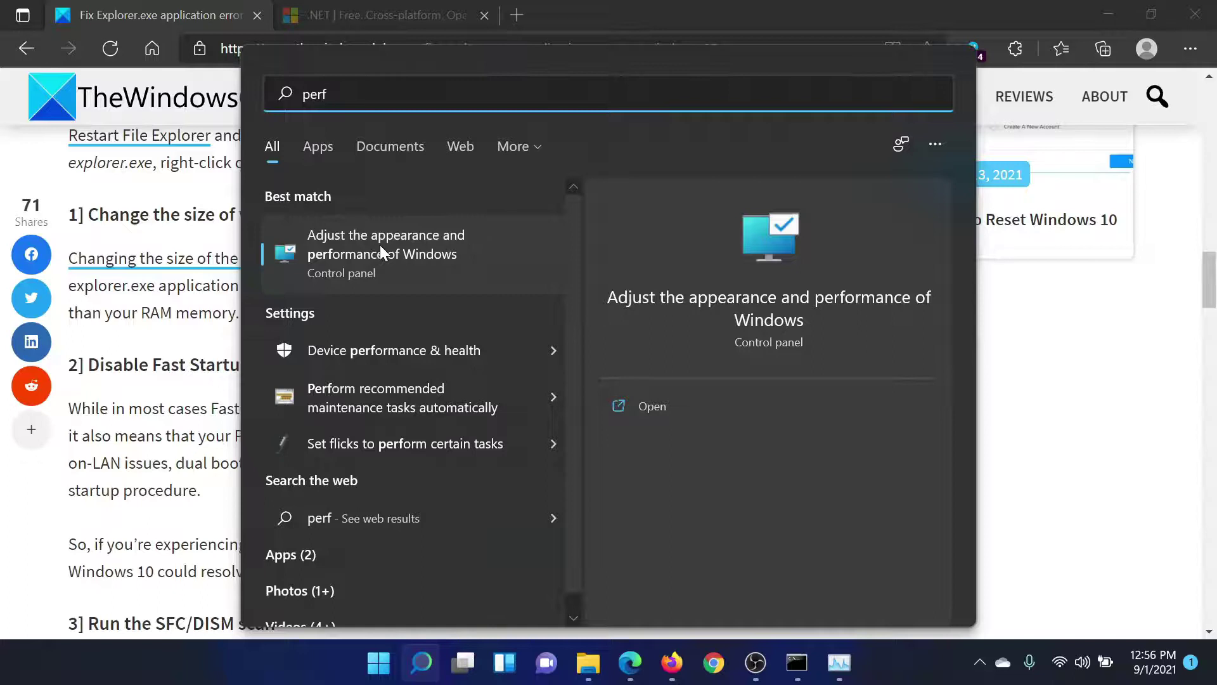
click(383, 249)
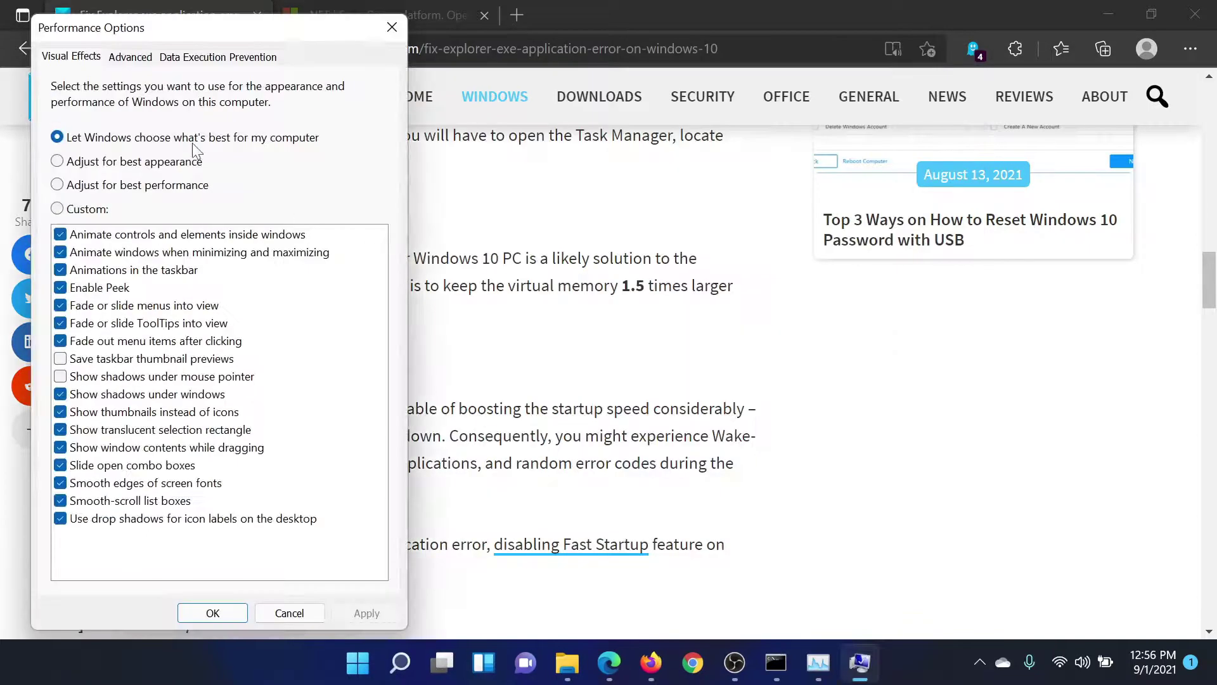
click(130, 57)
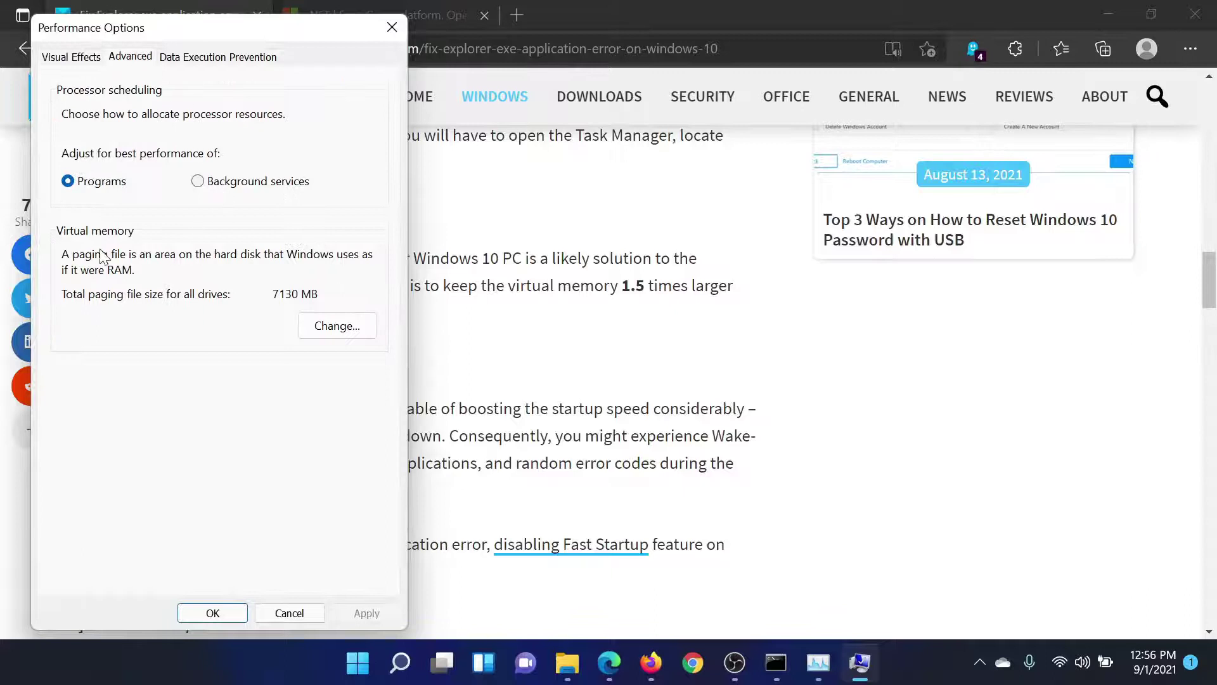
click(336, 325)
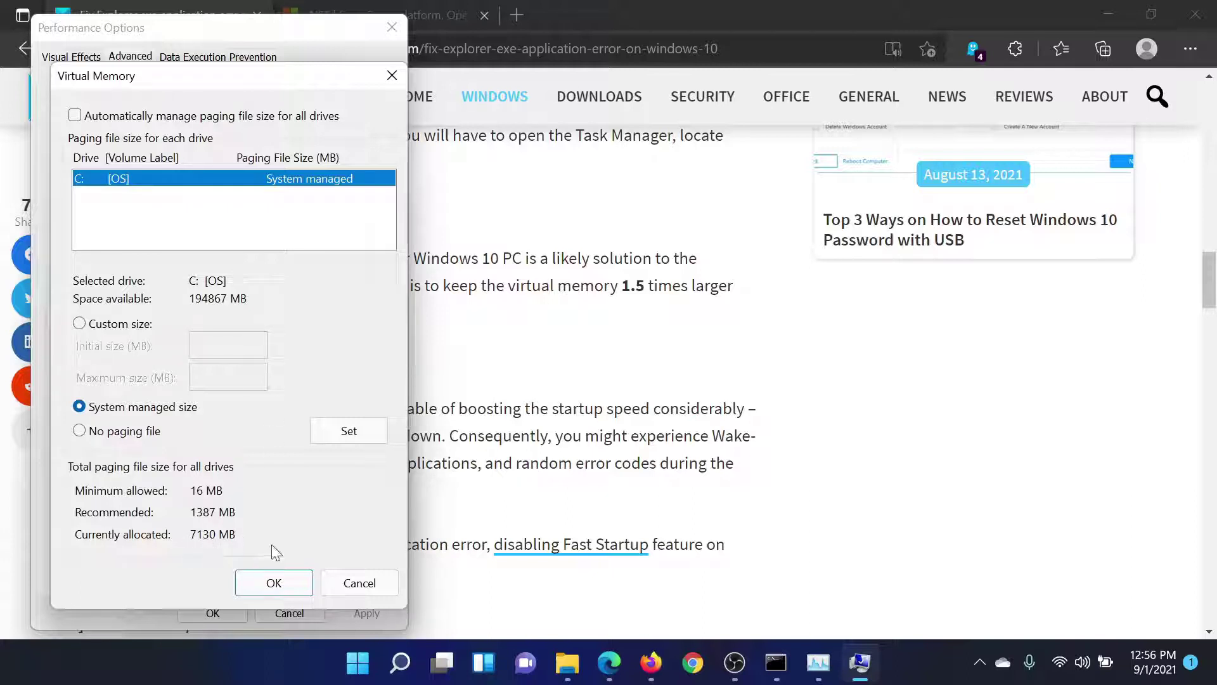
click(79, 324)
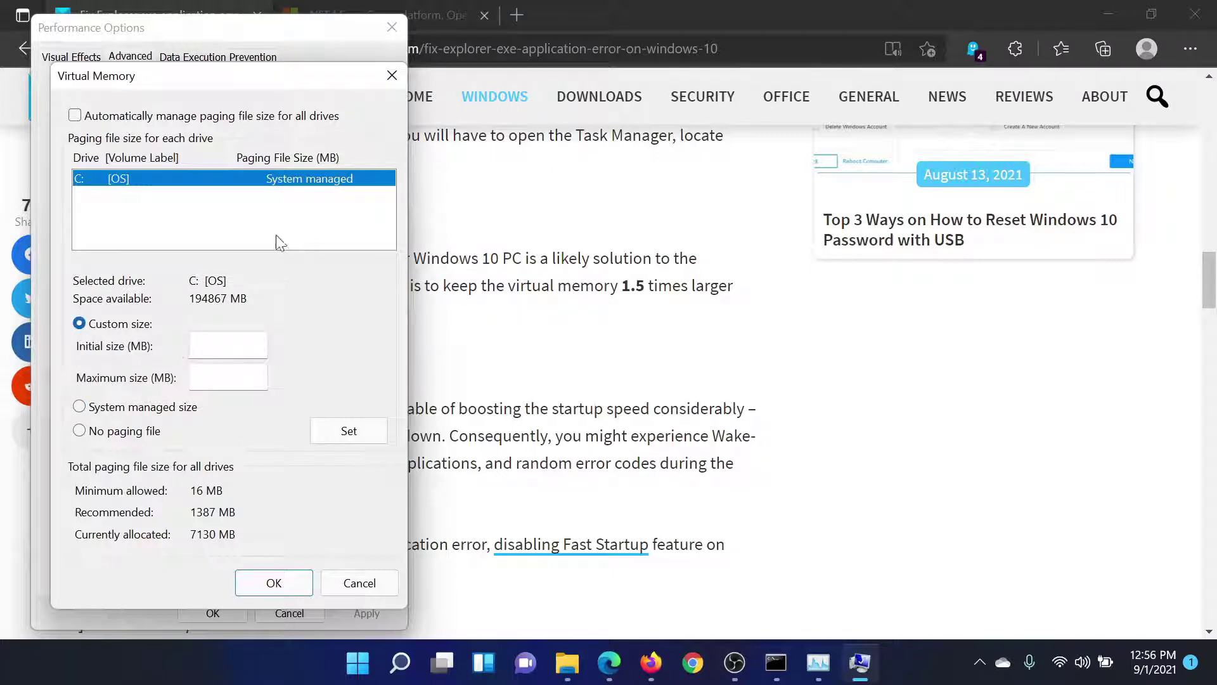
click(390, 119)
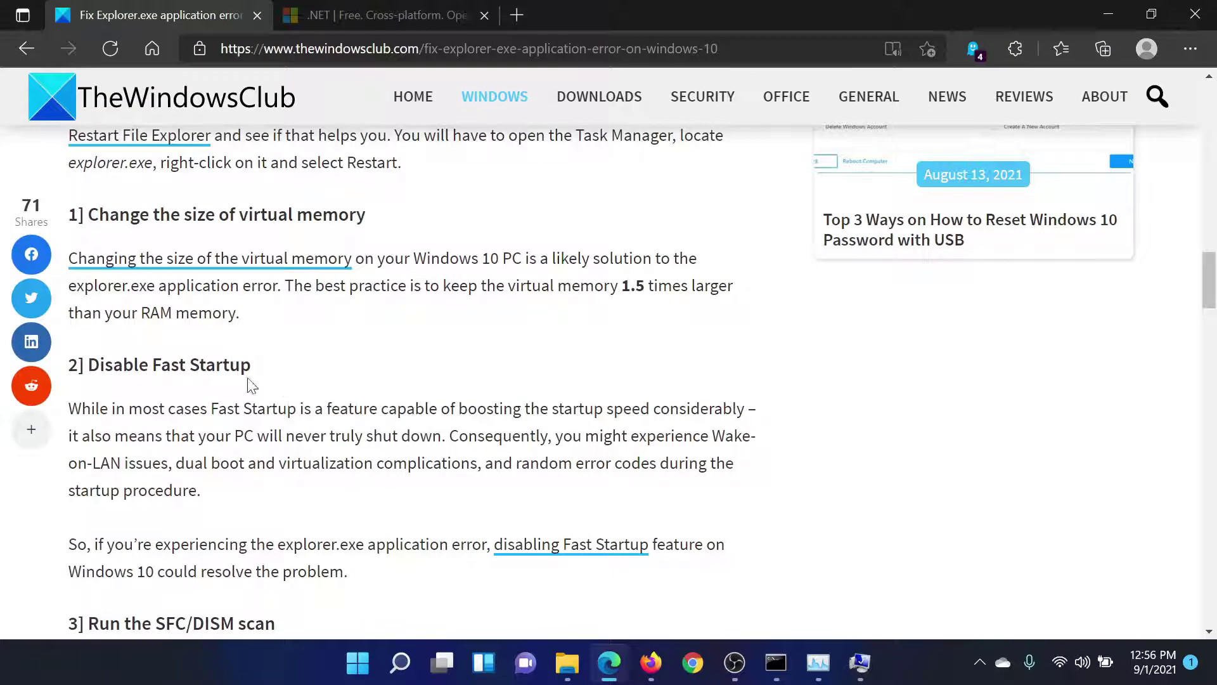
Open Power Options from the Run box and view the power button behaviour settings.
key(super+r)
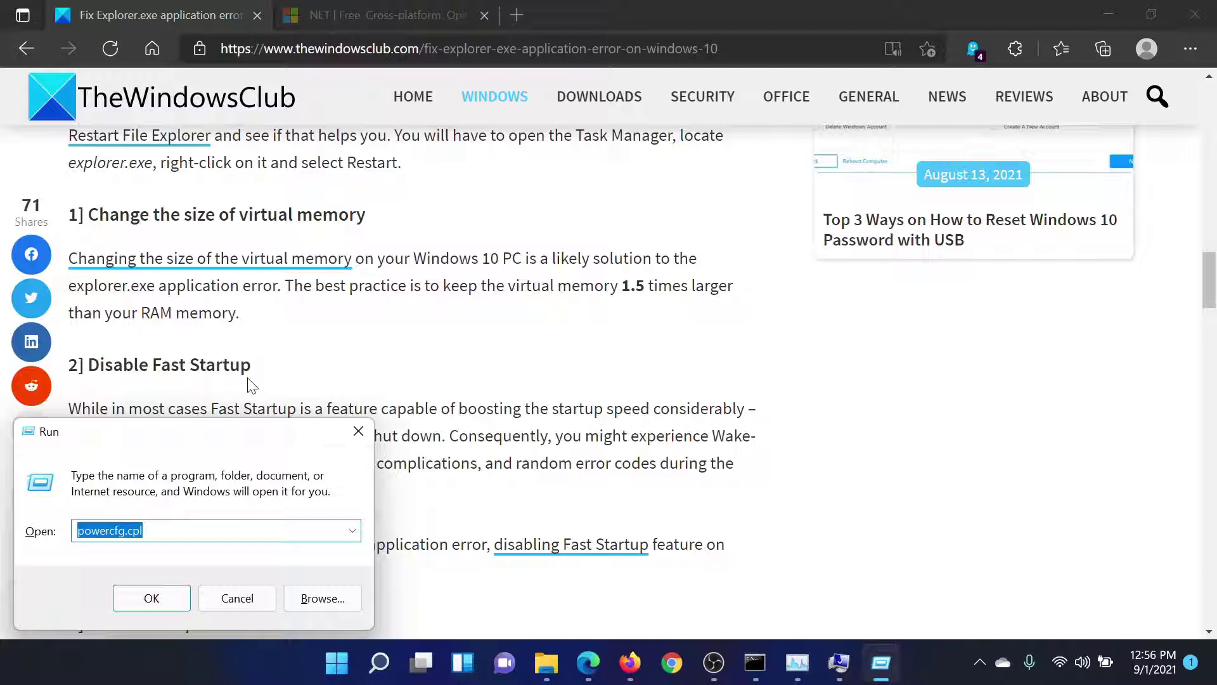
key(End)
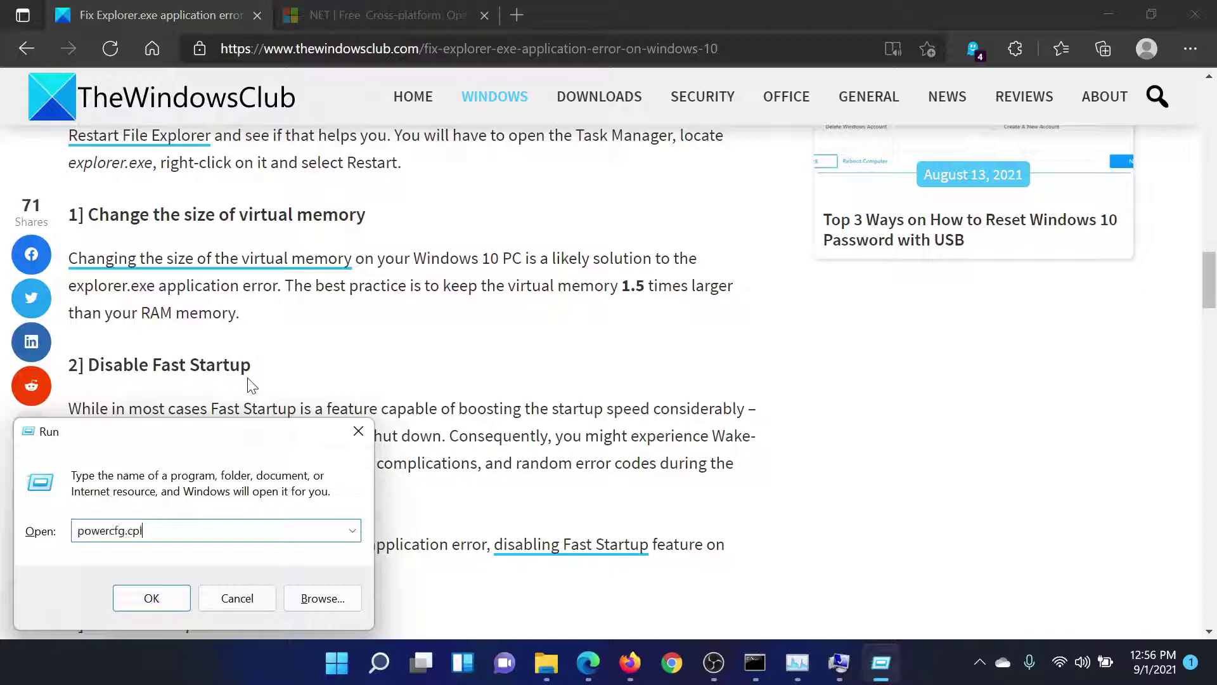
key(Return)
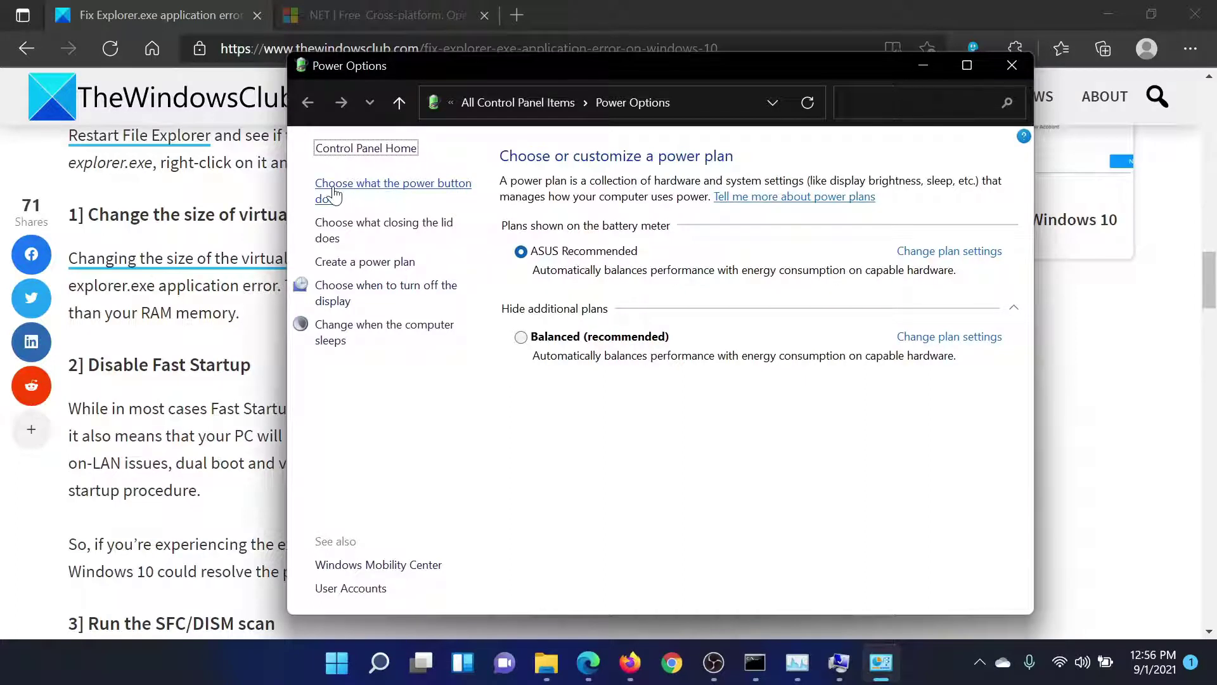
click(335, 195)
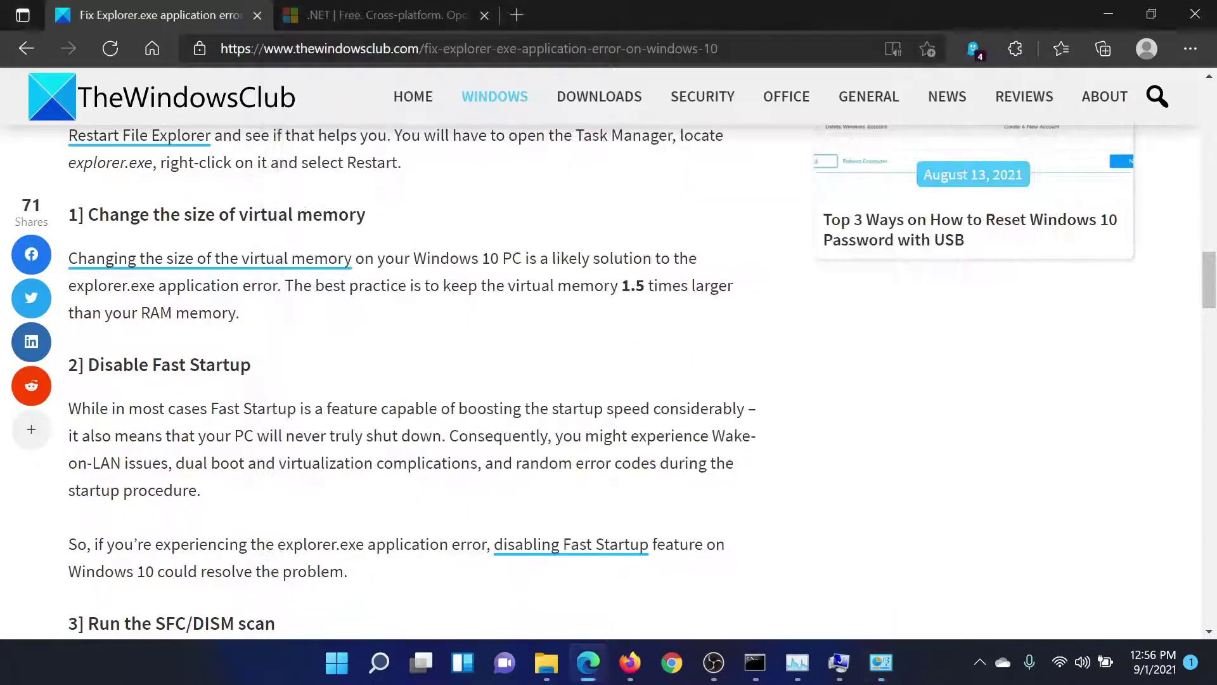
scroll(319, 439, down, 5)
scroll(319, 440, down, 2)
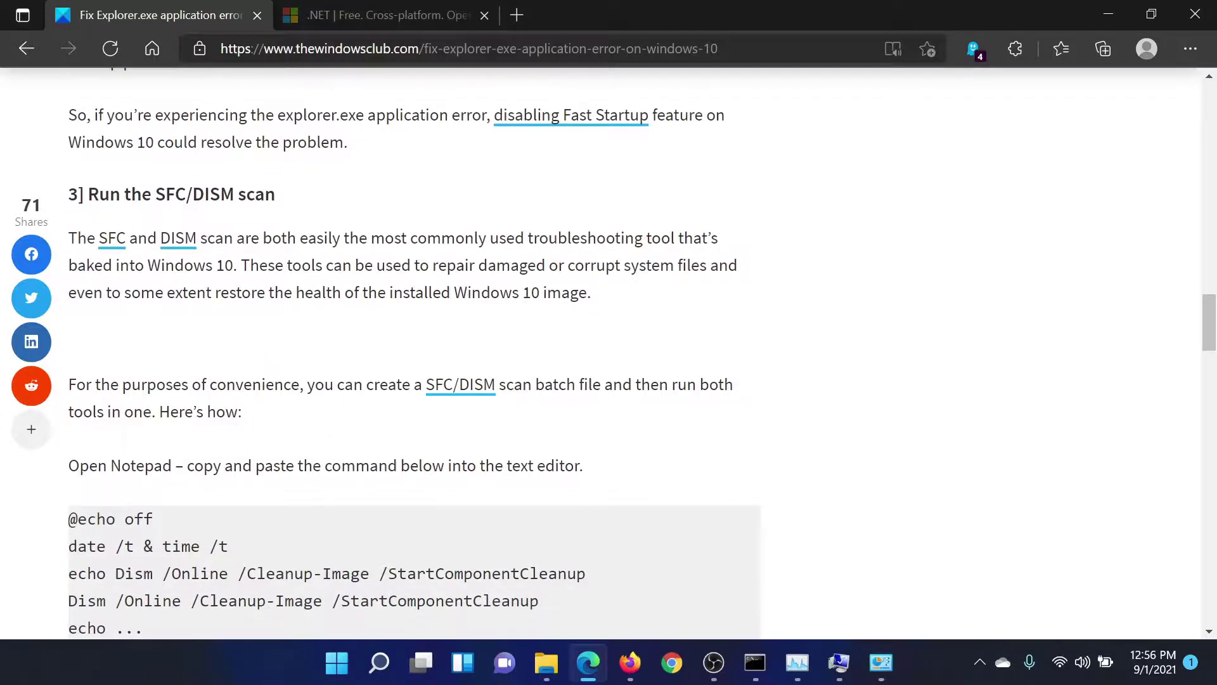
Launch Command Prompt as administrator with sfc /scannow entered, then return to the article.
click(379, 662)
text(co)
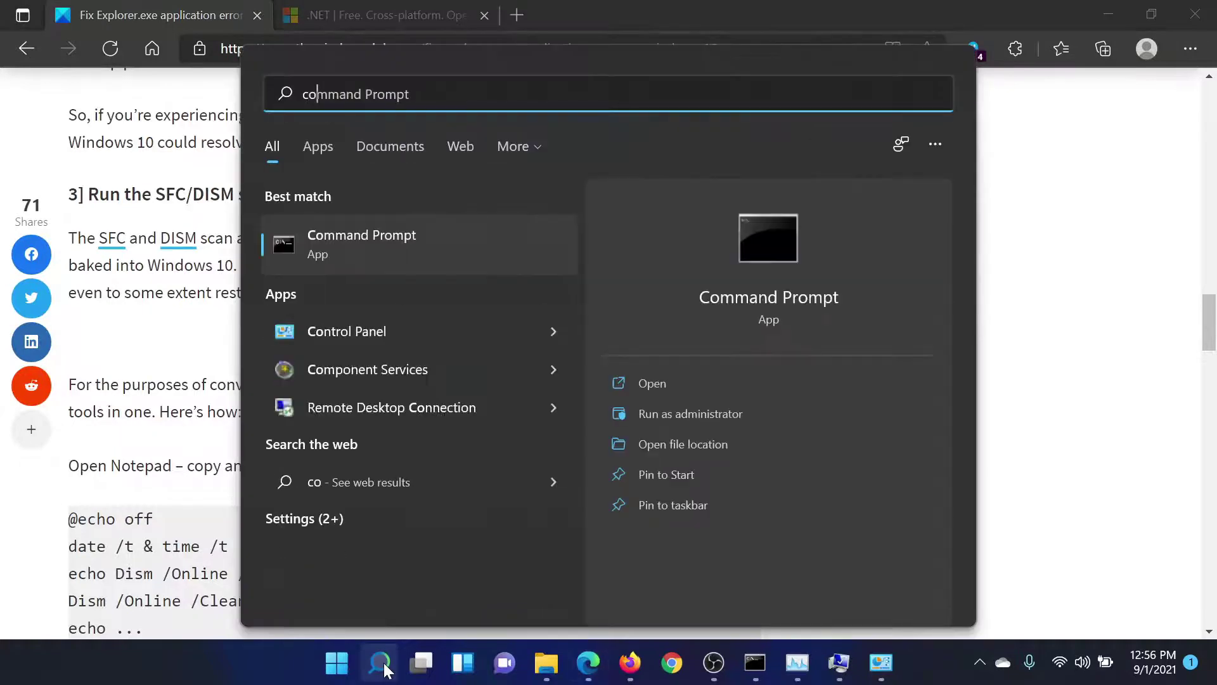
text(mm)
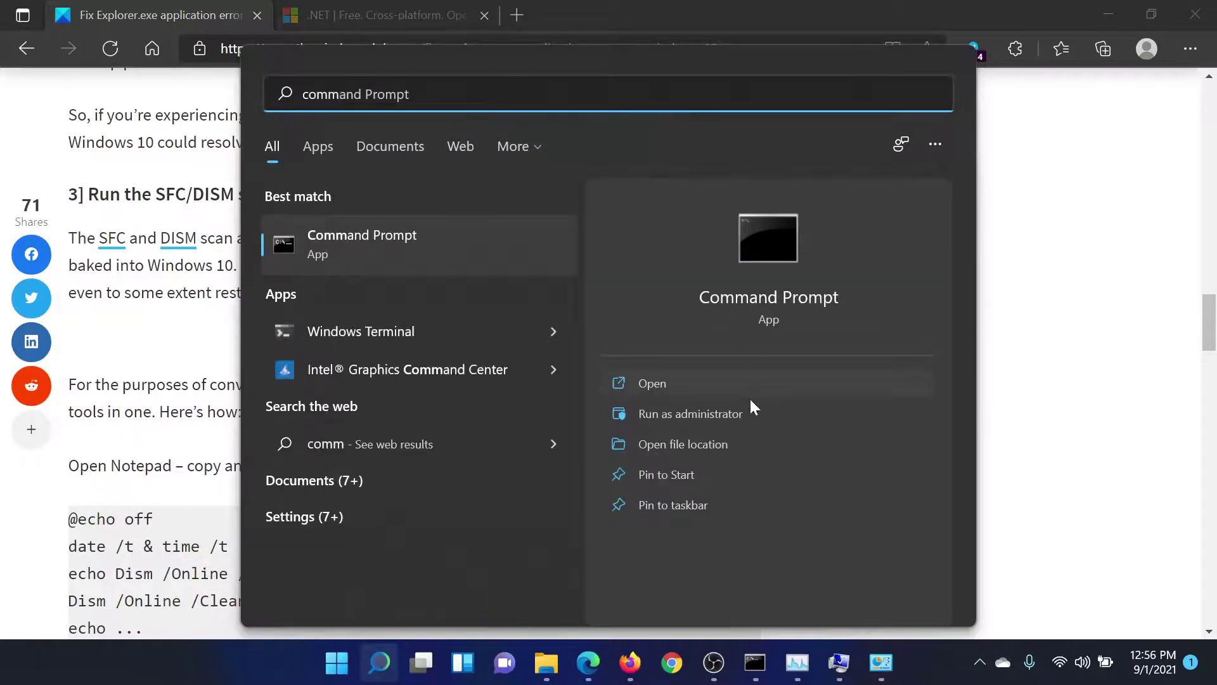
click(754, 662)
text(sfc /)
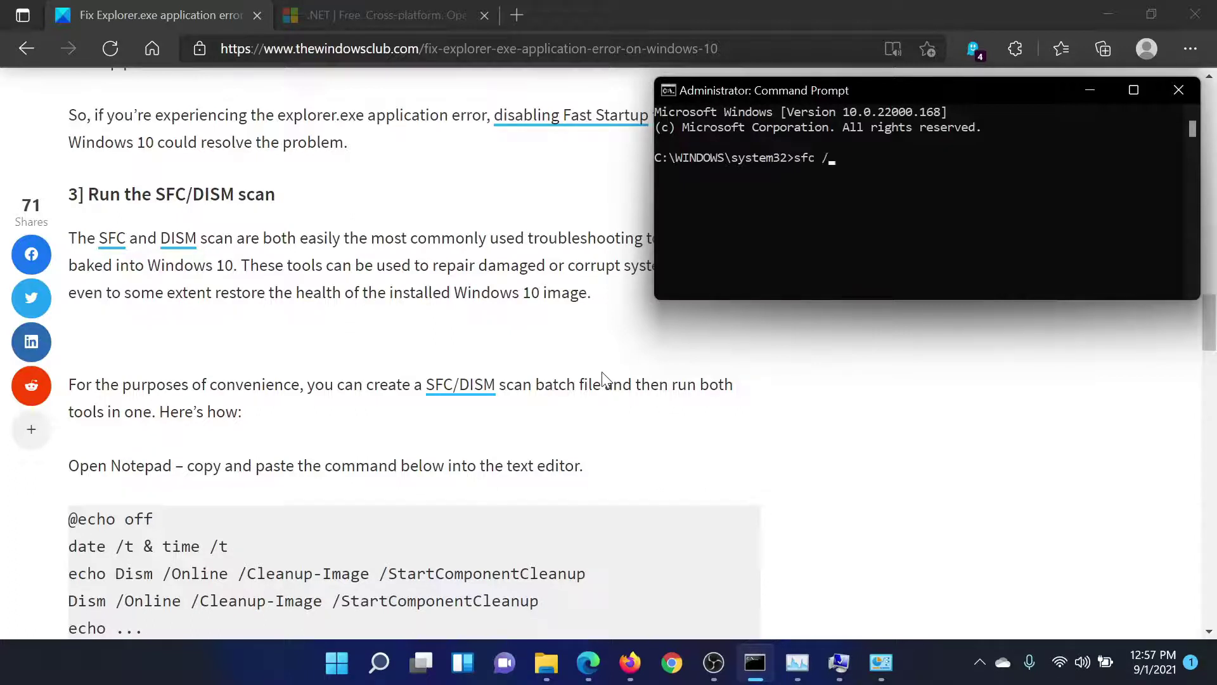
text(scanno)
text(w)
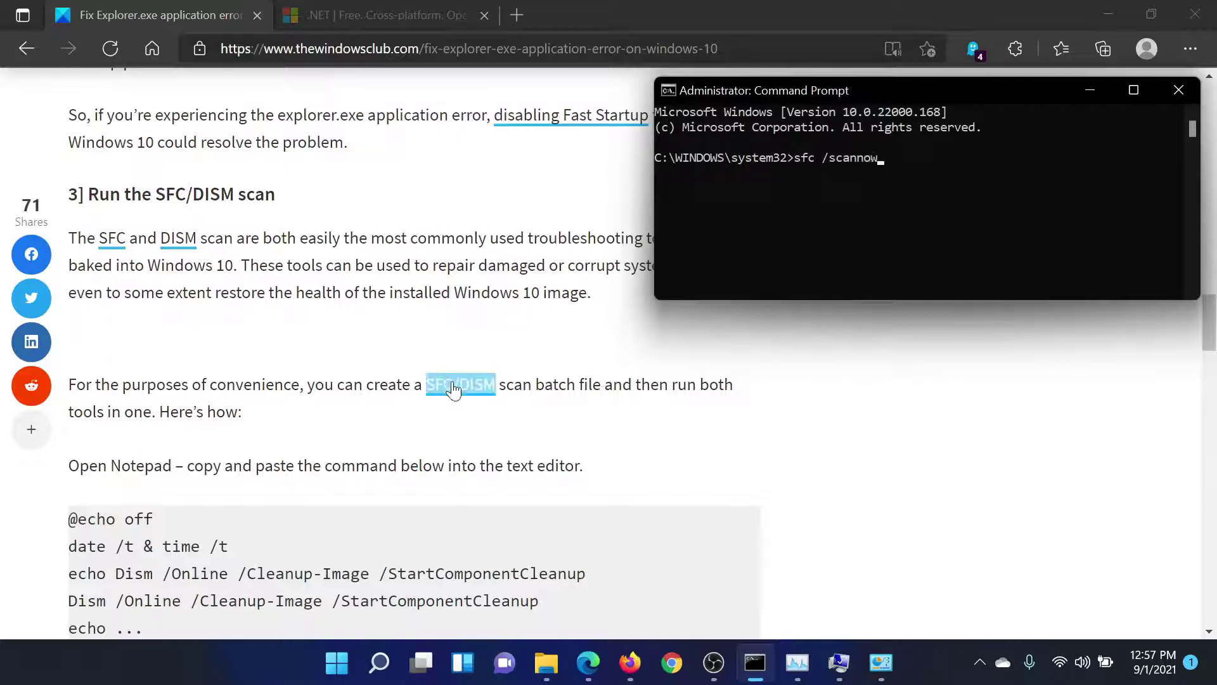
click(304, 372)
scroll(302, 368, down, 5)
scroll(301, 369, down, 5)
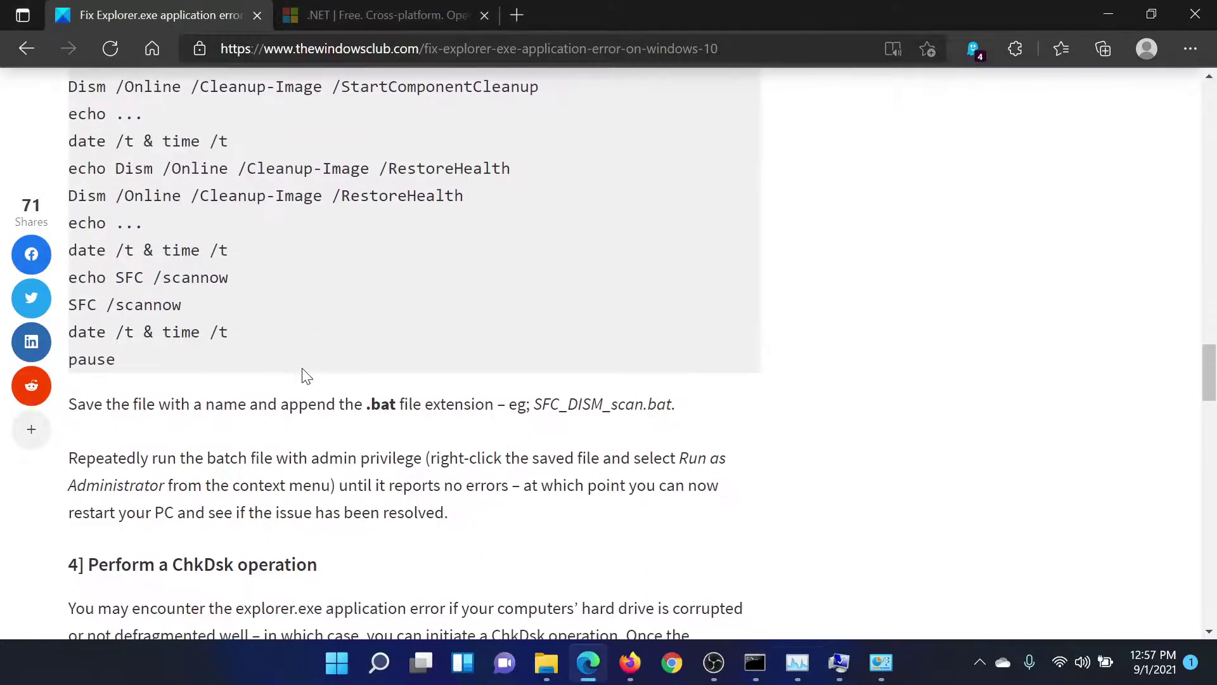
scroll(305, 374, down, 3)
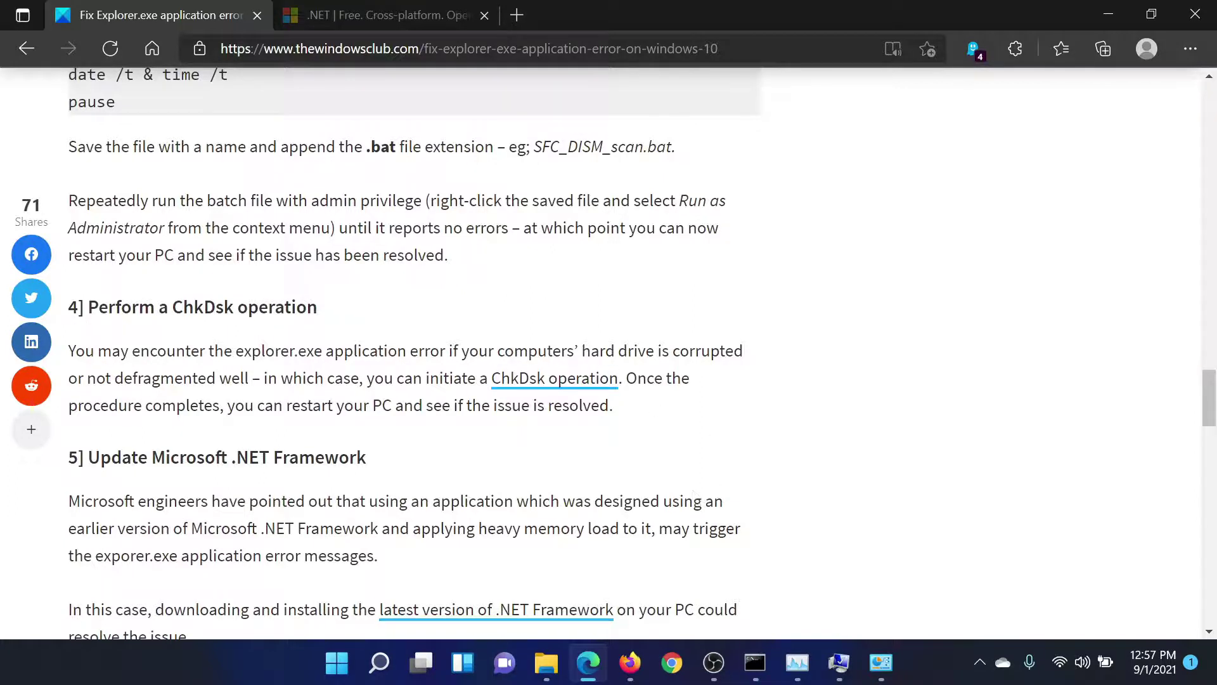
Bring back the administrator Command Prompt and replace sfc /scannow with chkdsk /r /f.
click(756, 662)
key(BackSpace)
key(BackSpace)
key(BackSpace)
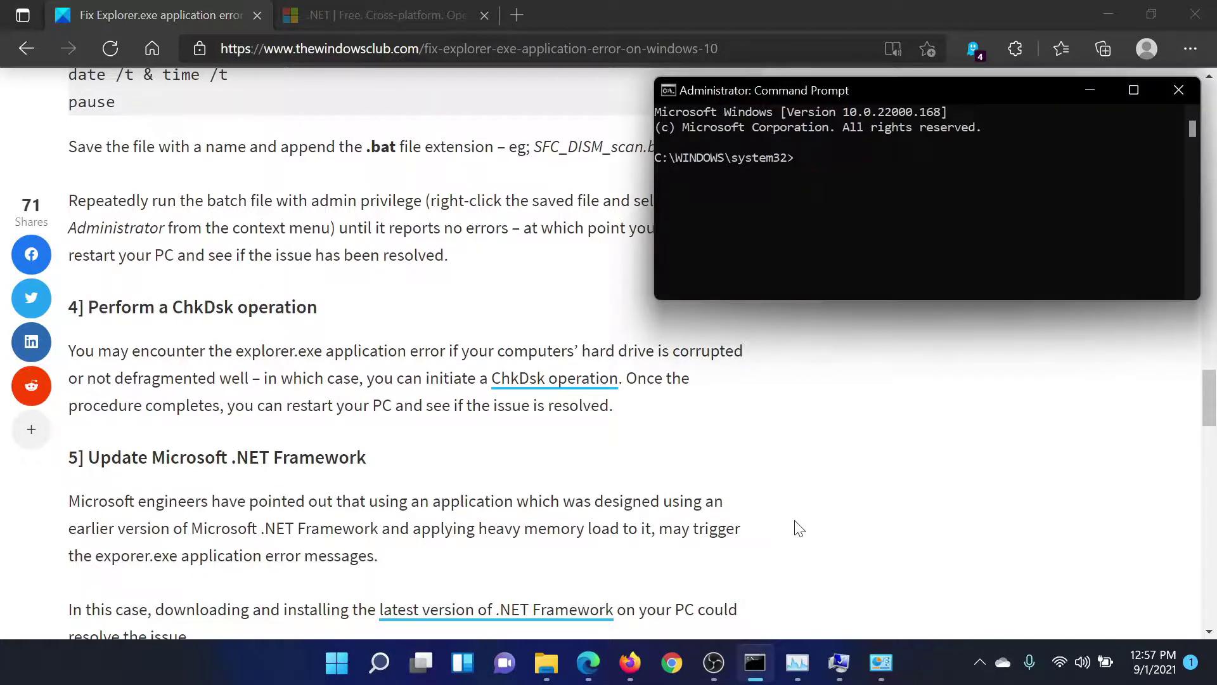
text(chkdsk /r /f)
Look over the .NET download tab, then switch back to the Explorer.exe article tab.
click(390, 495)
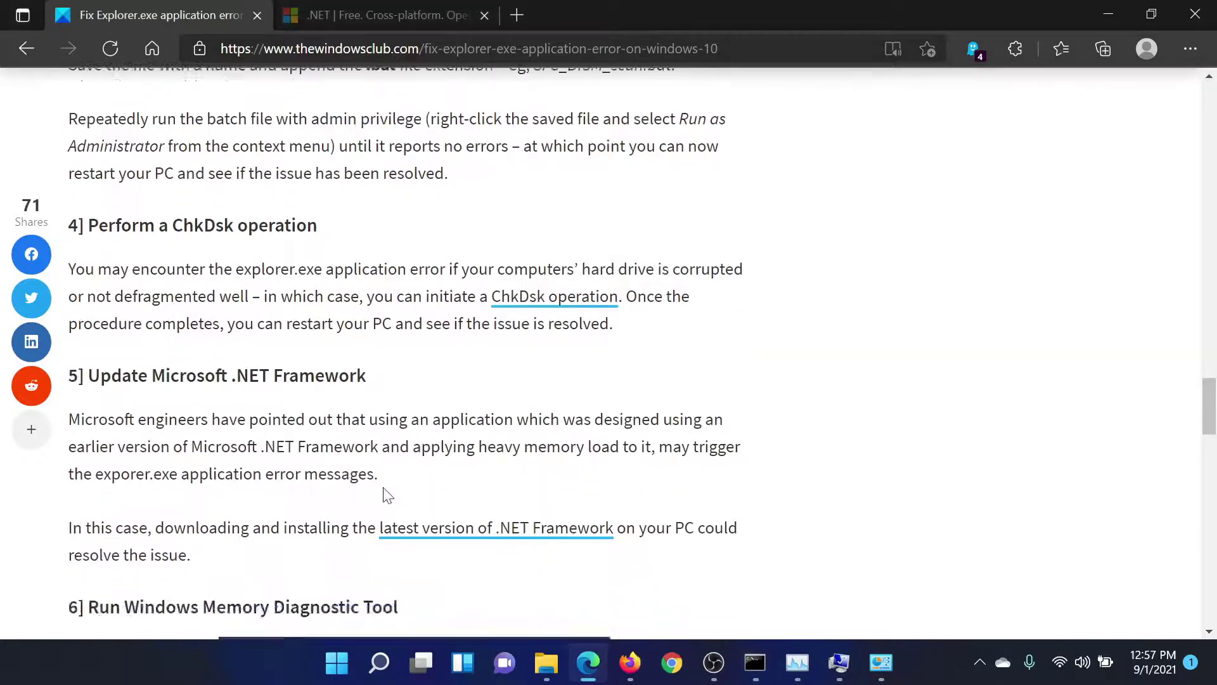
scroll(389, 495, down, 3)
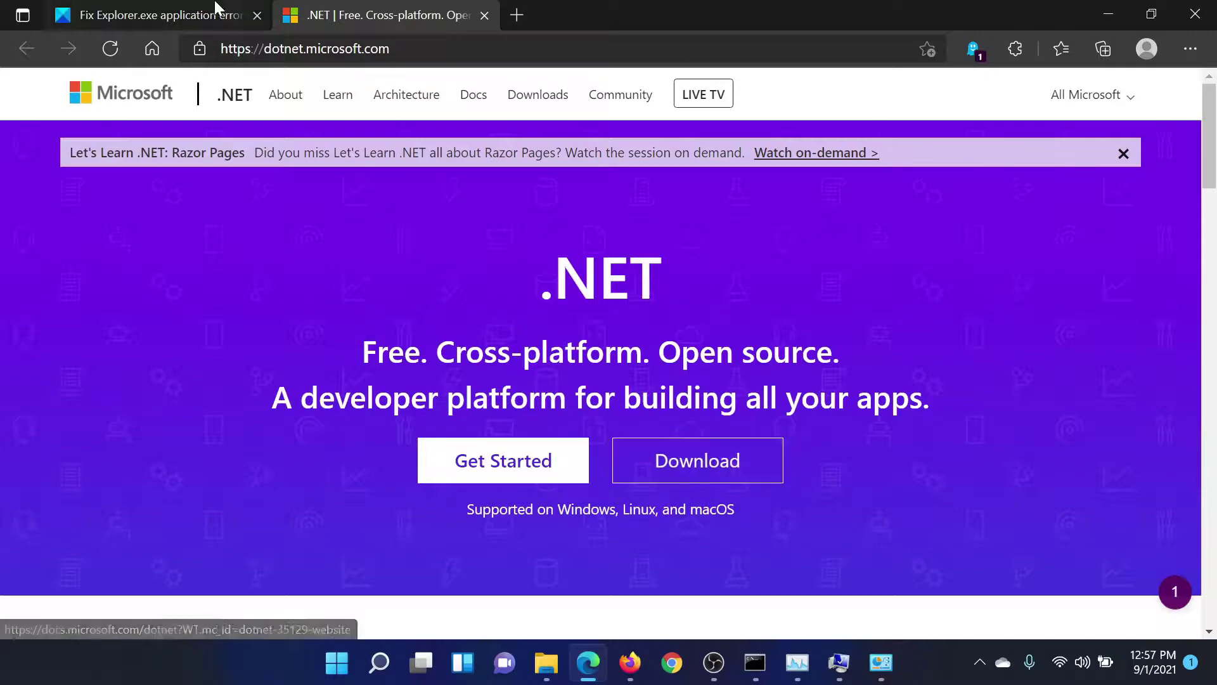
click(174, 8)
scroll(379, 463, down, 3)
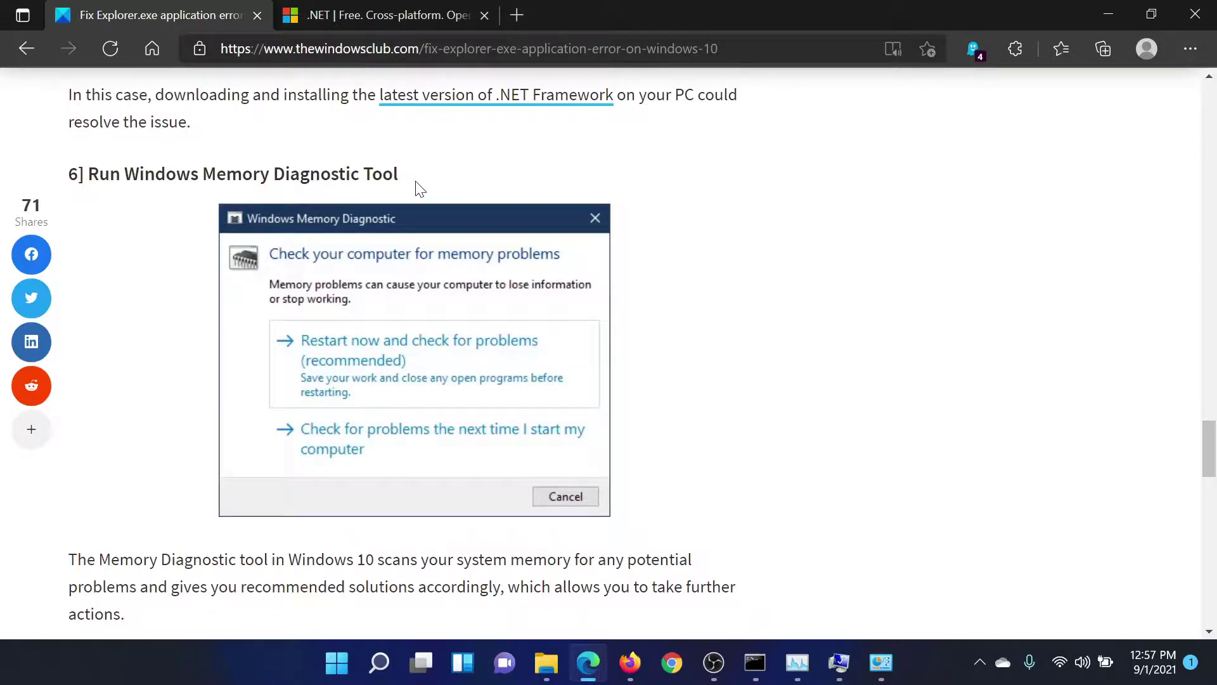
Run mdsched.exe from the Run box to launch Windows Memory Diagnostic.
key(super+r)
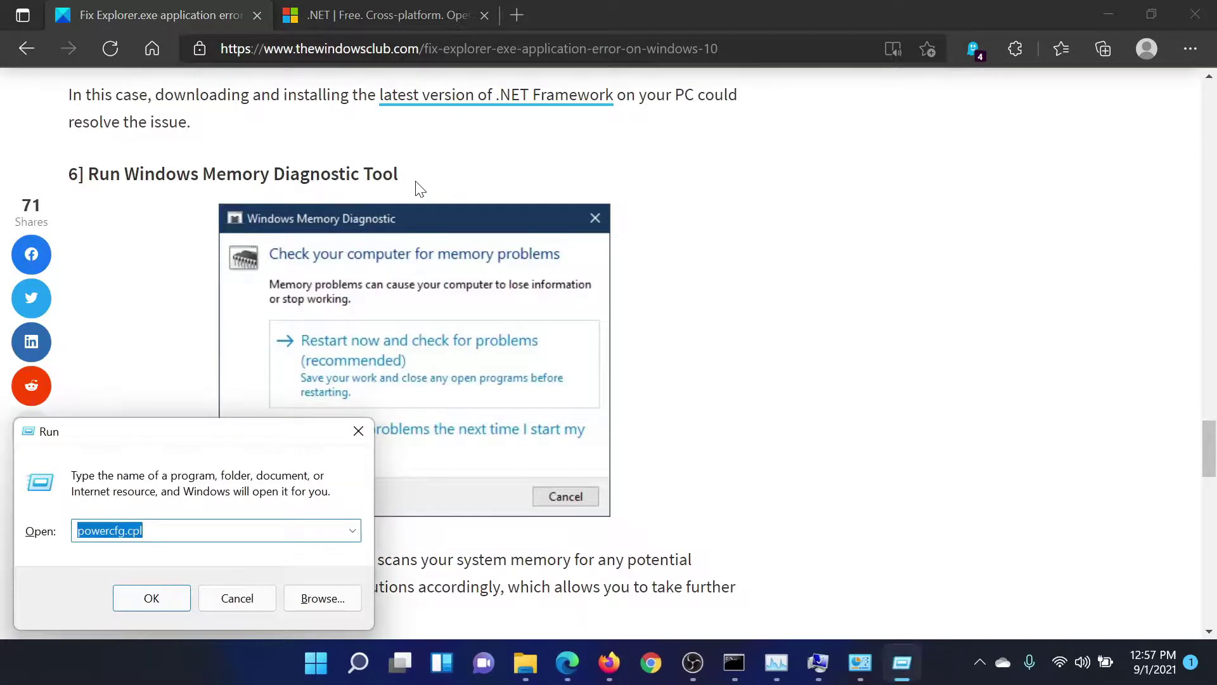
text(m)
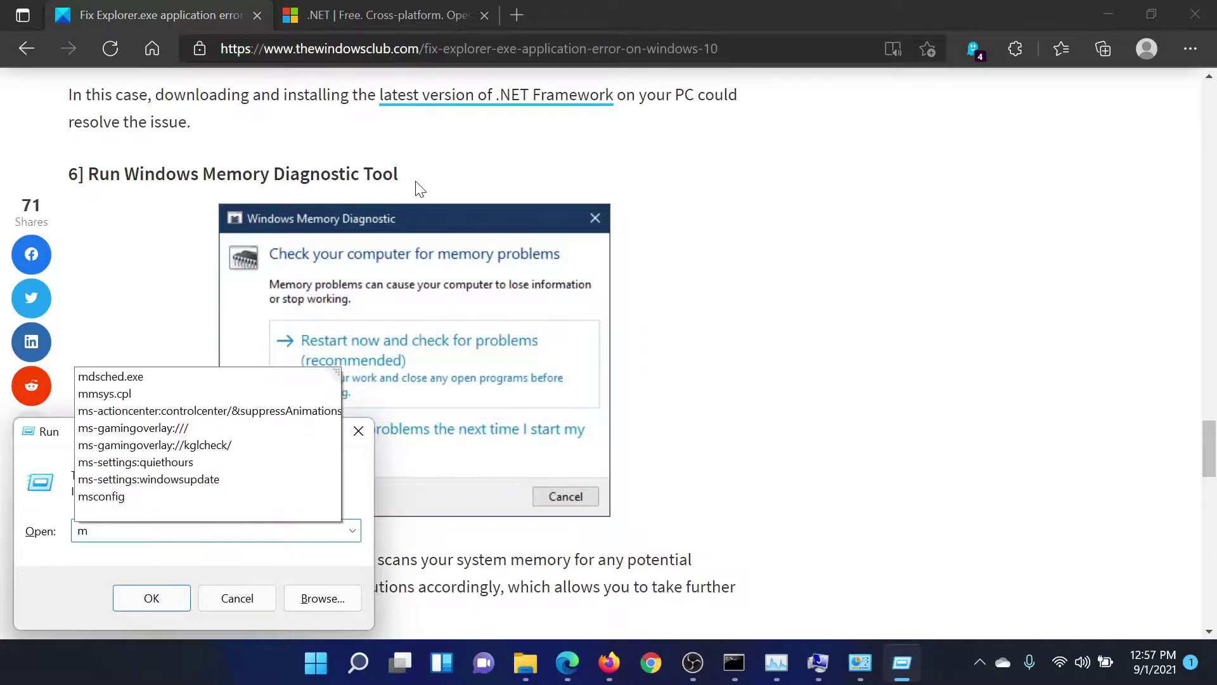
text(ds)
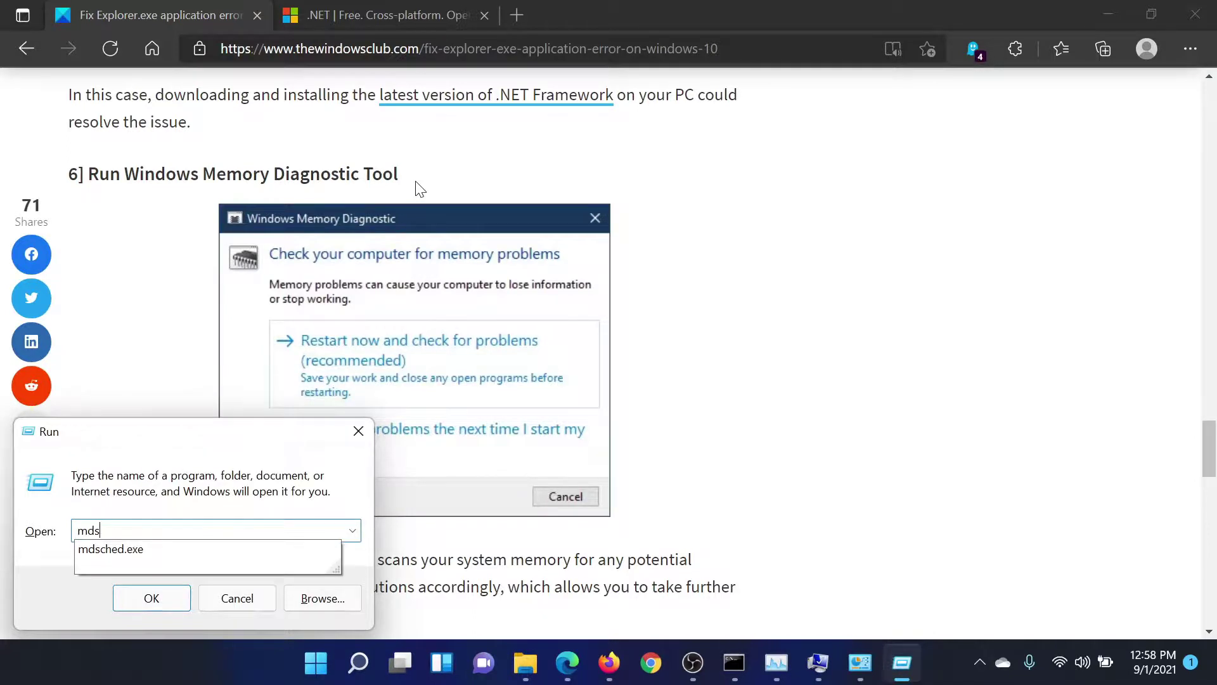
key(Down)
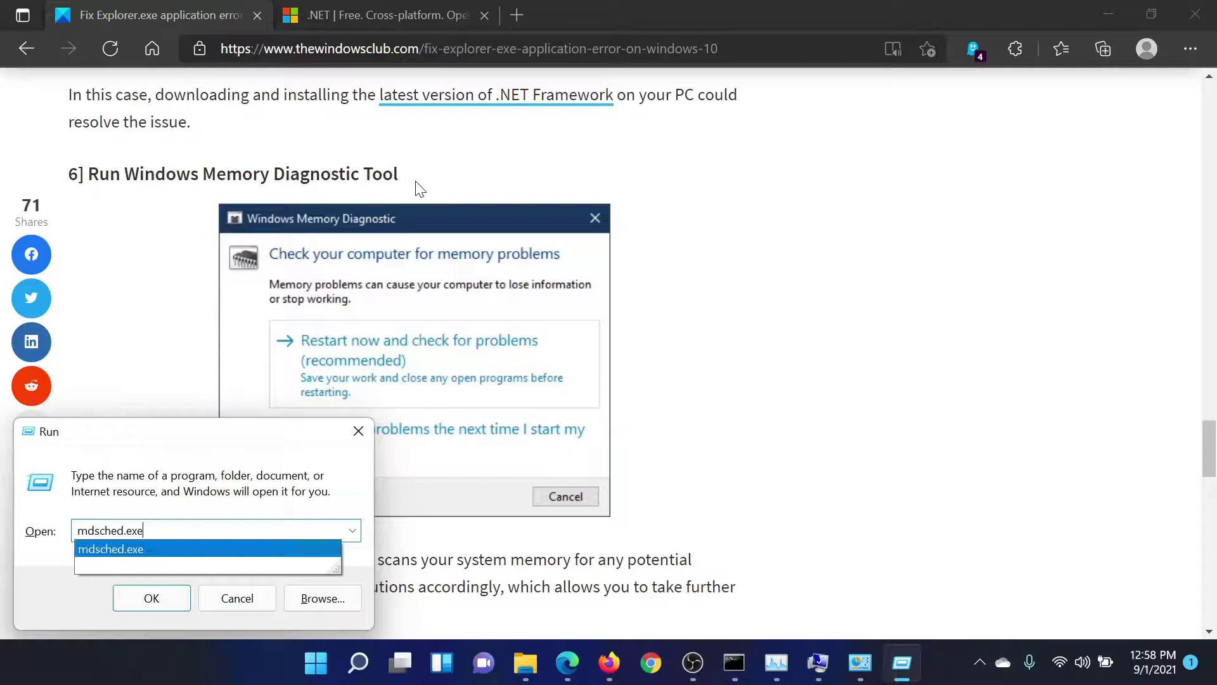
key(Return)
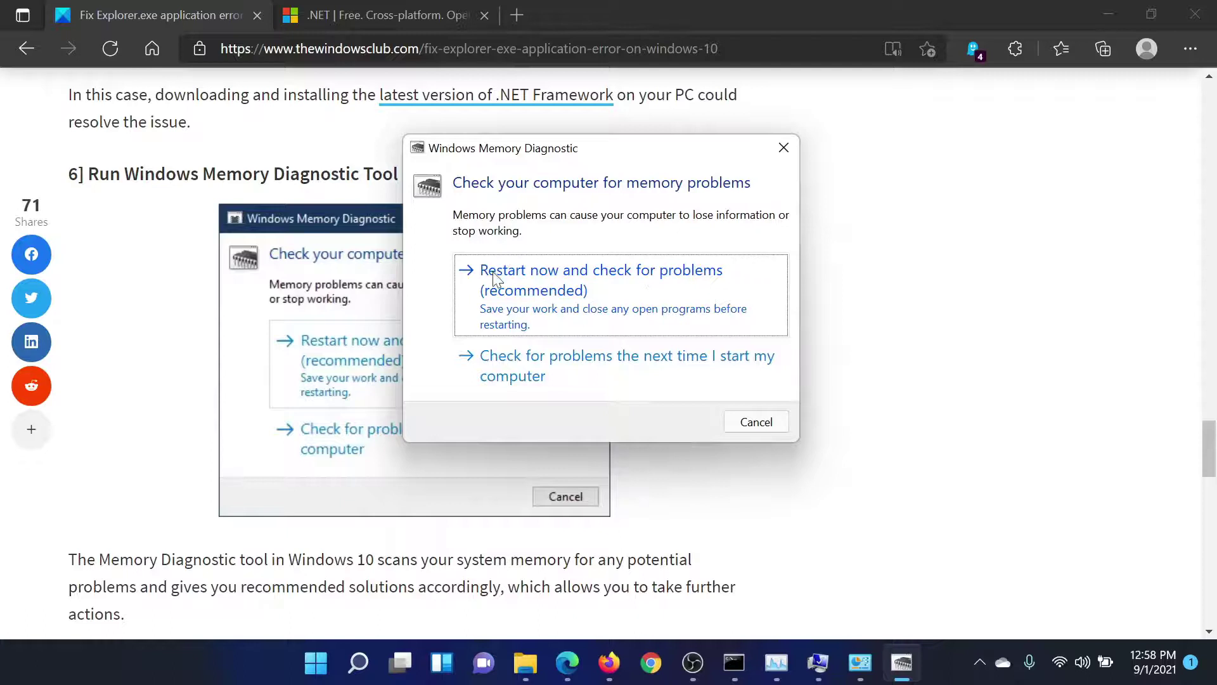
Bring the Edge article window in front of the Memory Diagnostic dialog.
click(893, 349)
scroll(528, 418, down, 3)
scroll(527, 416, down, 3)
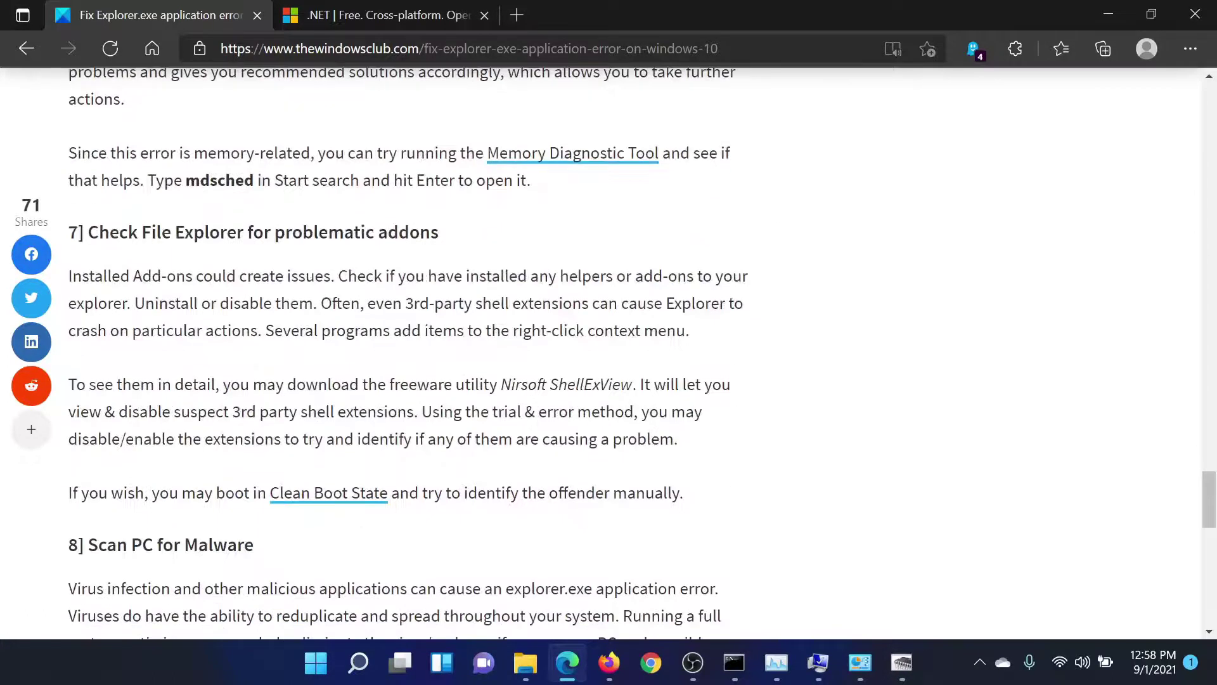
scroll(528, 417, down, 3)
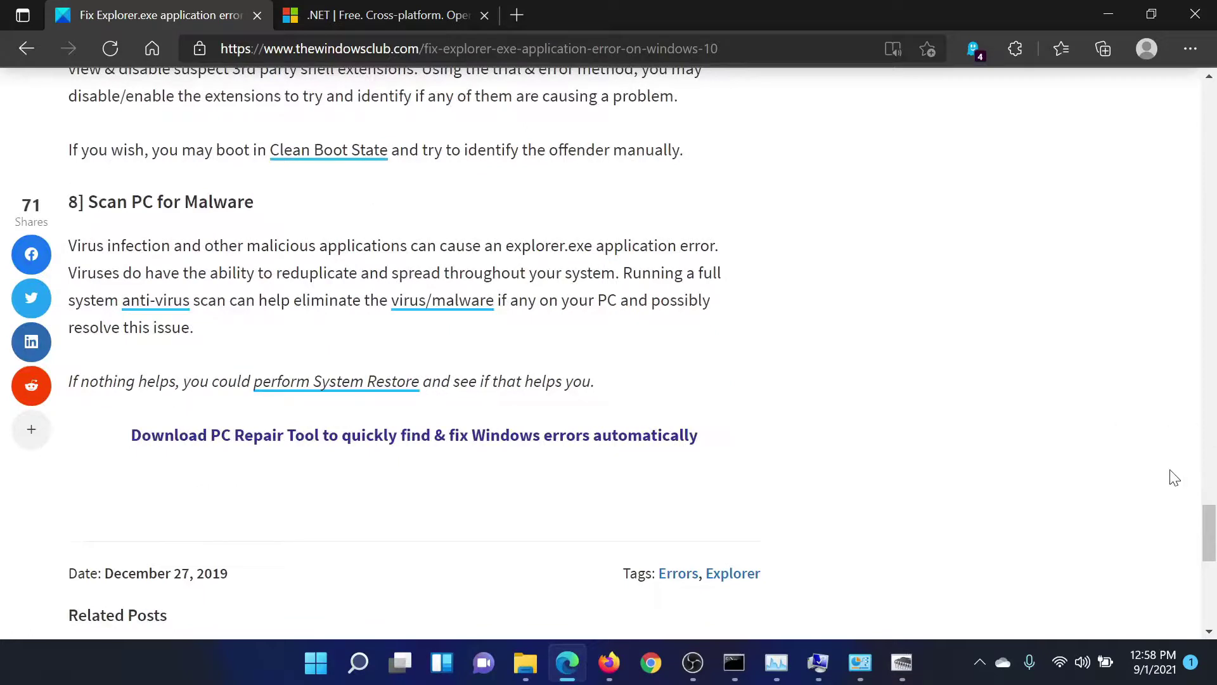
drag(1206, 531, 1208, 95)
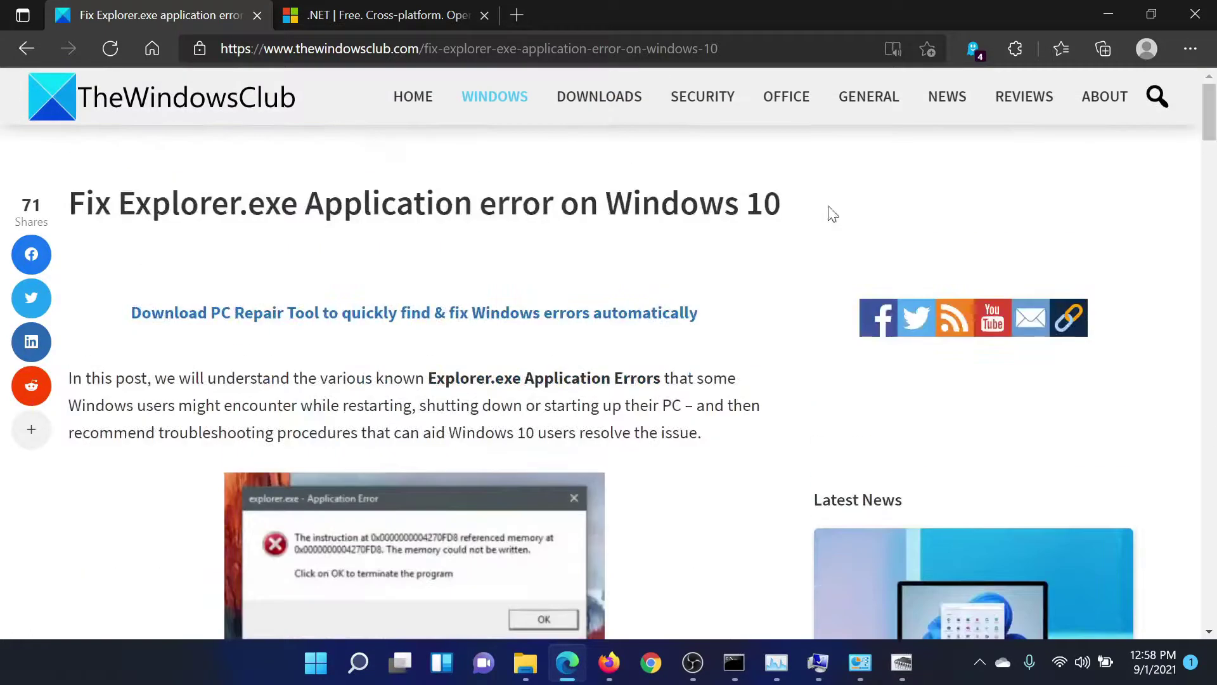